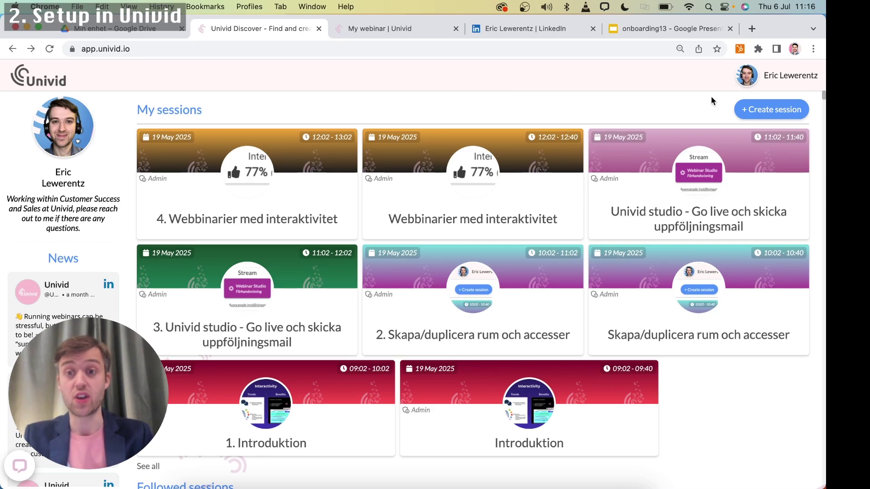
Create a new webinar titled 'My webinar' and set its start time.
{"action": "left_click", "coordinate": [770, 111]}
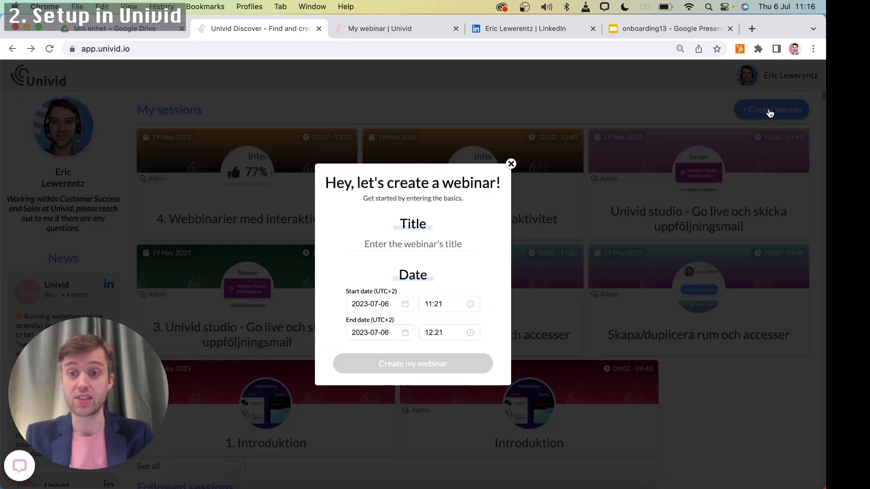
{"action": "left_click", "coordinate": [459, 244]}
{"action": "type", "text": "My webinar"}
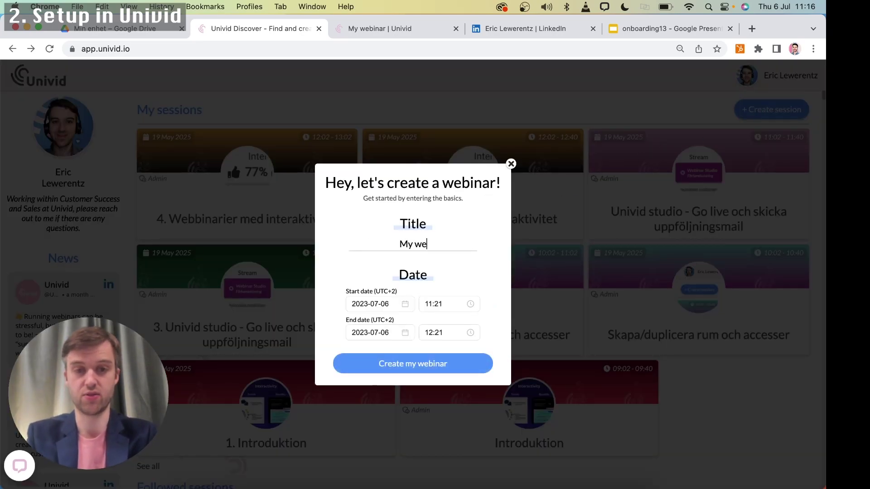
{"action": "left_click", "coordinate": [430, 303]}
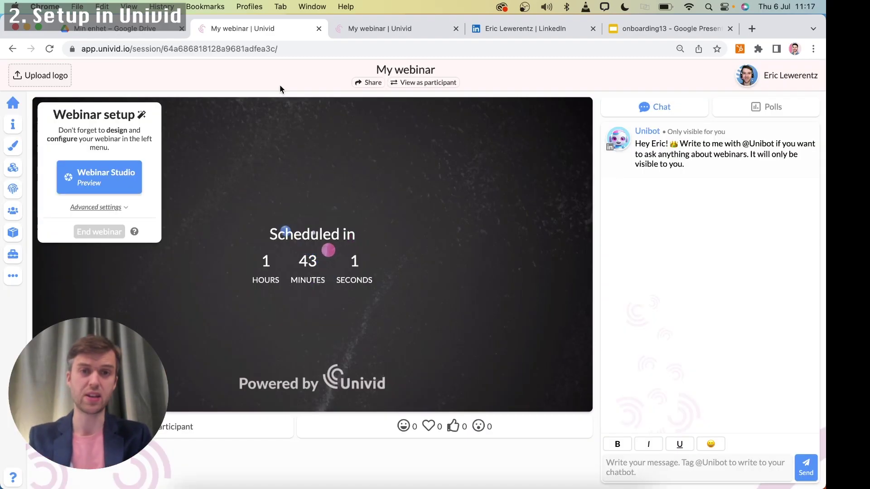
Add the Univid logo image to the pink LinkedIn-themed webinar room, then enter Webinar Studio.
{"action": "left_click", "coordinate": [380, 28]}
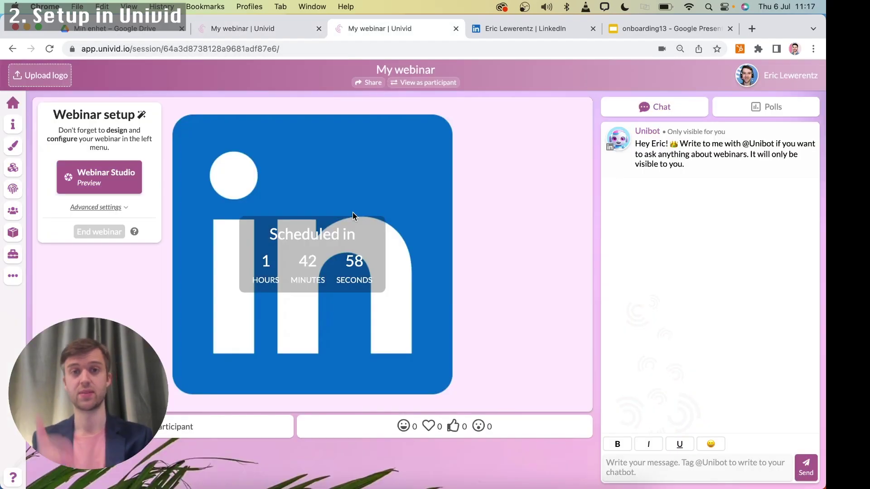
{"action": "key", "text": "super+Tab"}
{"action": "left_click_drag", "start_coordinate": [419, 182], "coordinate": [33, 67]}
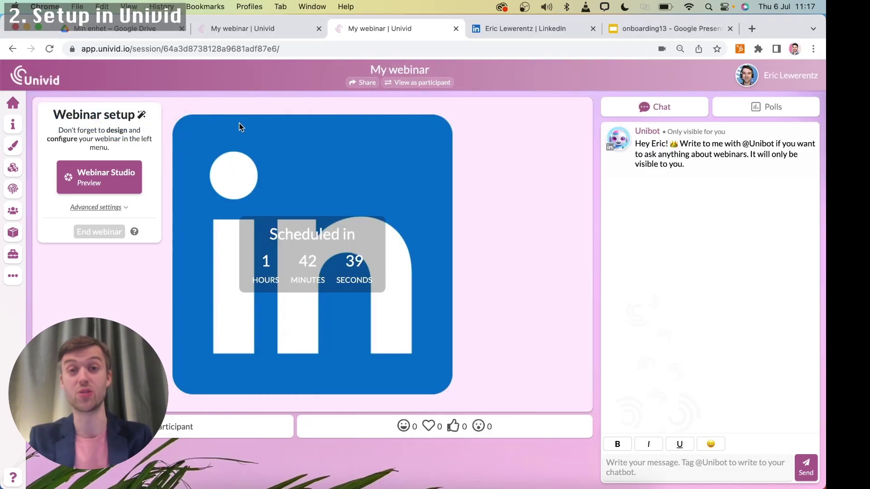
{"action": "left_click", "coordinate": [116, 179]}
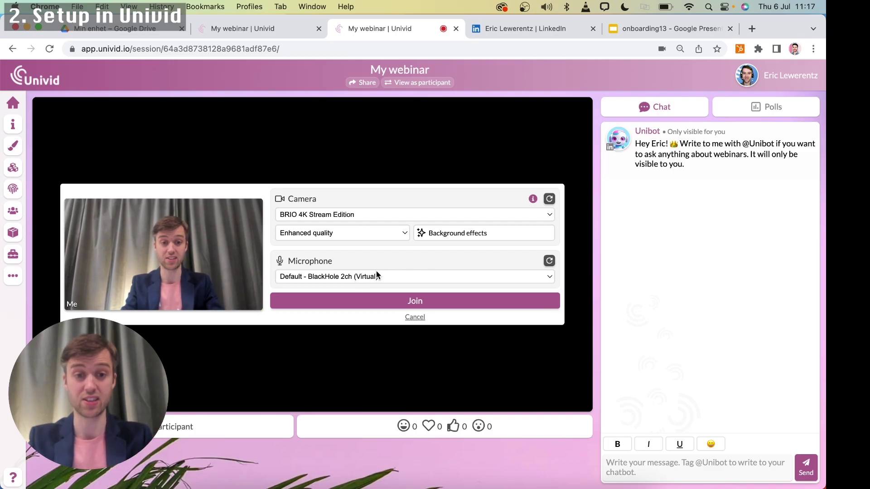
Join the studio stage with the camera set to Studio quality.
{"action": "left_click", "coordinate": [372, 232]}
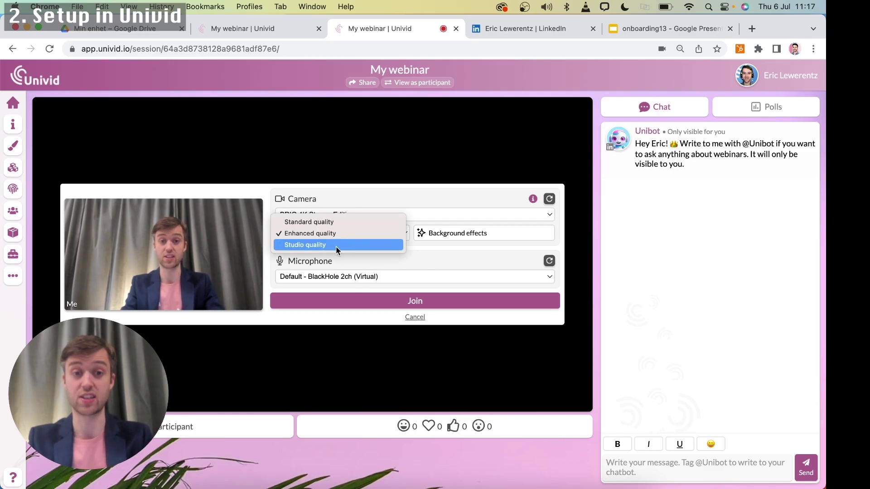
{"action": "left_click", "coordinate": [338, 247]}
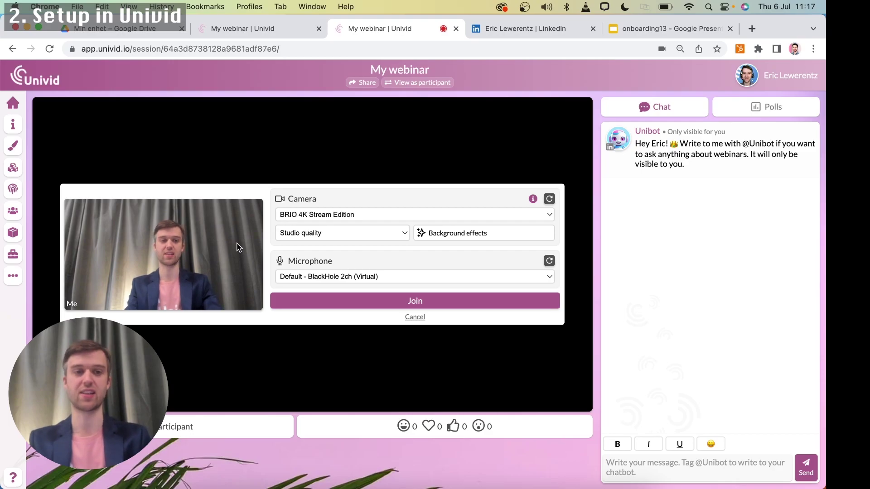
{"action": "left_click", "coordinate": [322, 301]}
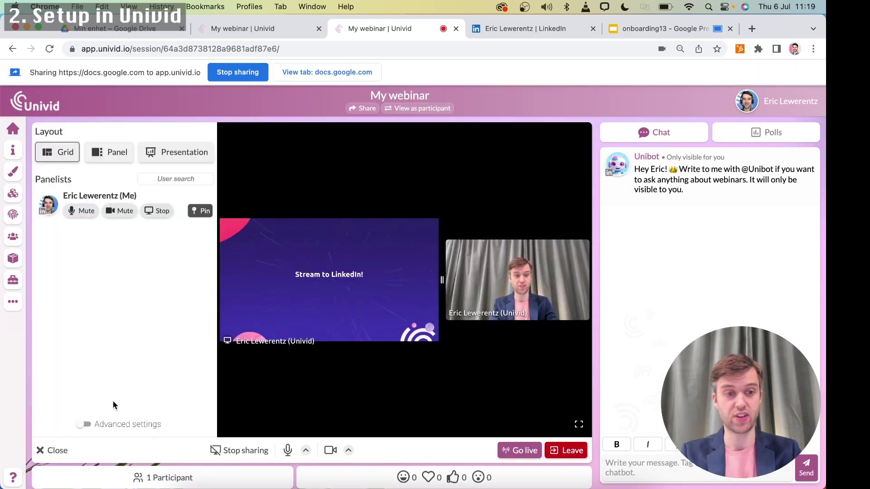
Start an additional stream destination under Advanced settings and load LinkedIn's go-live page in a new tab.
{"action": "left_click", "coordinate": [84, 425]}
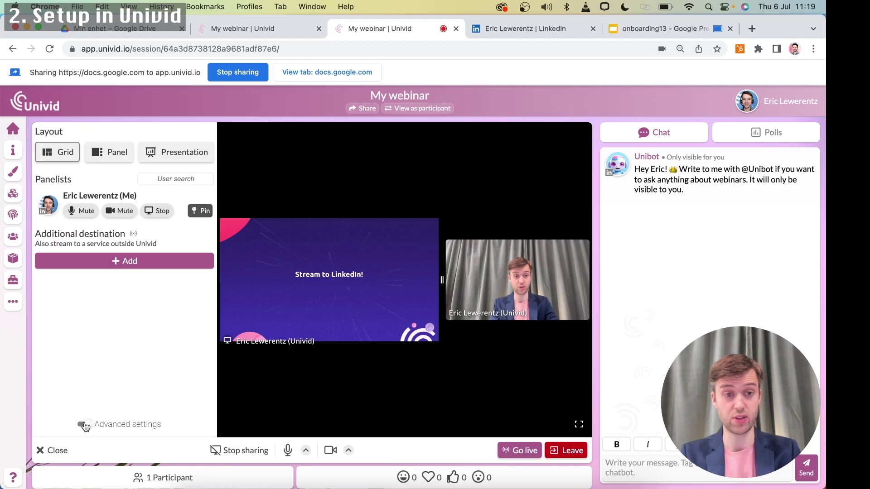
{"action": "left_click", "coordinate": [103, 262]}
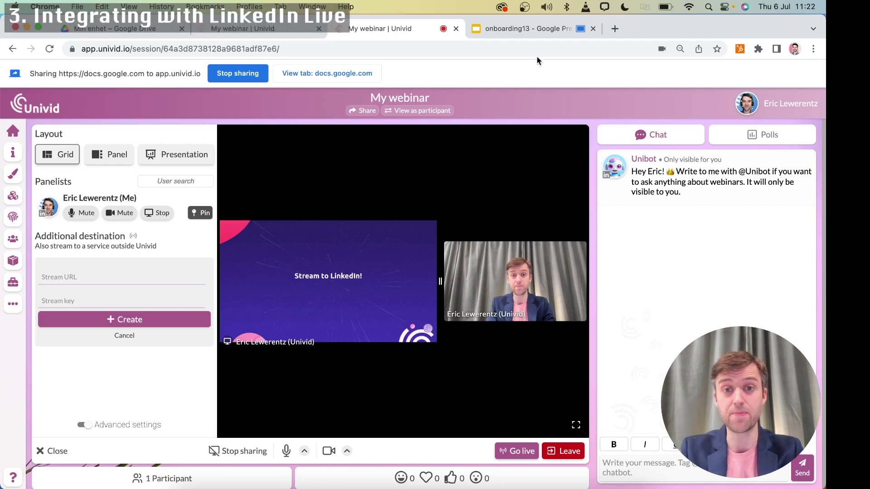
{"action": "key", "text": "super+t"}
{"action": "type", "text": "https://www.linkedin.com/video/golive/now/"}
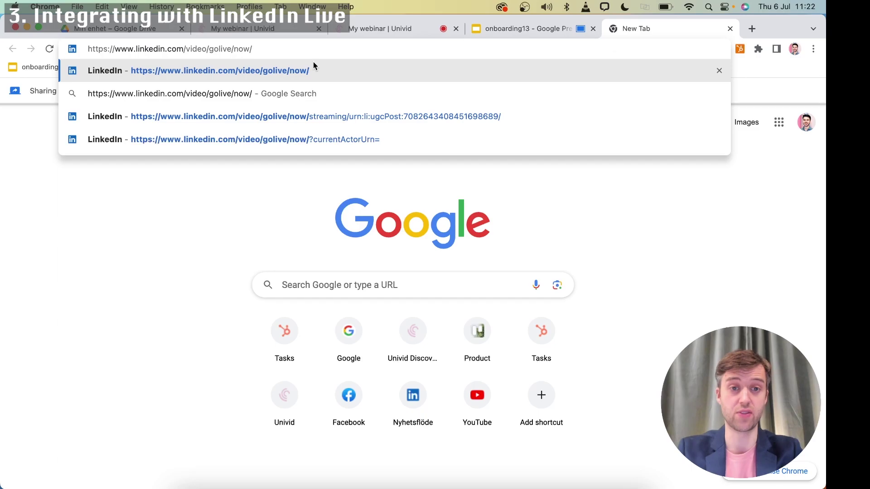
On LinkedIn Live's stream setup, schedule the stream for later and choose region Europe, North.
{"action": "left_click", "coordinate": [262, 71]}
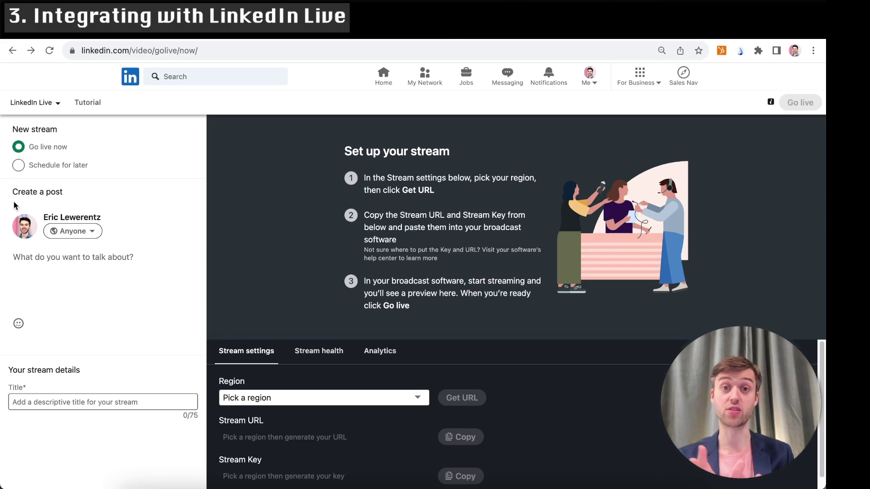
{"action": "left_click", "coordinate": [18, 166]}
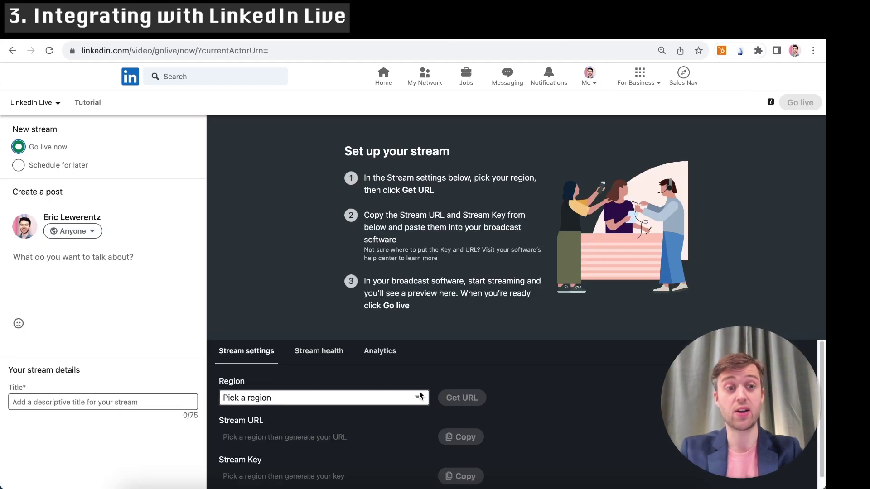
{"action": "left_click", "coordinate": [410, 398]}
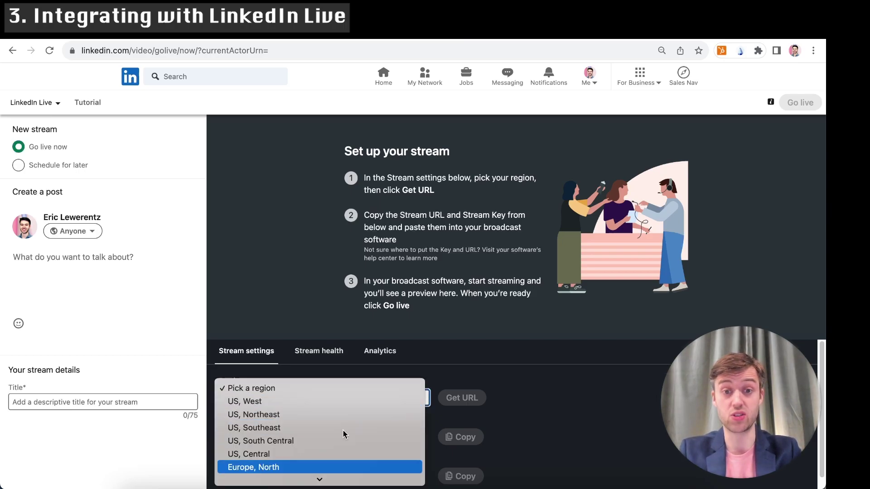
{"action": "scroll", "coordinate": [343, 435], "scroll_direction": "down", "scroll_amount": 2}
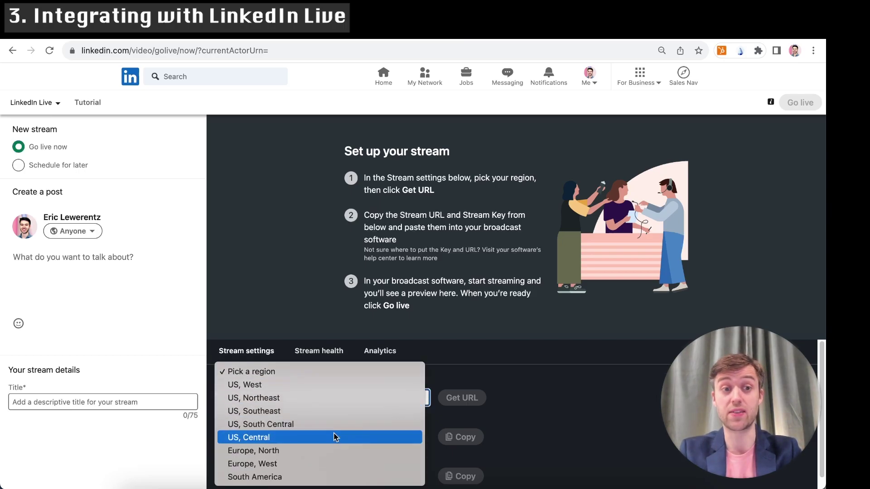
{"action": "left_click", "coordinate": [306, 451]}
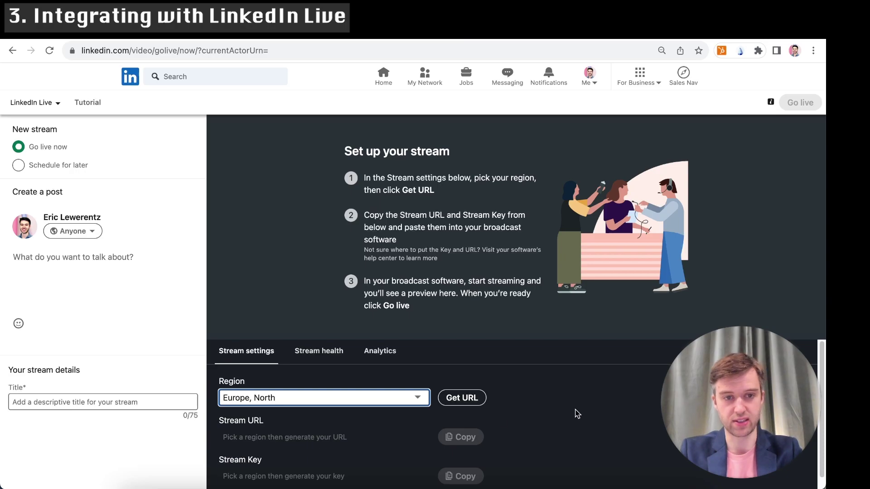
Generate the stream URL and stream key, and copy the stream URL.
{"action": "scroll", "coordinate": [576, 414], "scroll_direction": "down", "scroll_amount": 1}
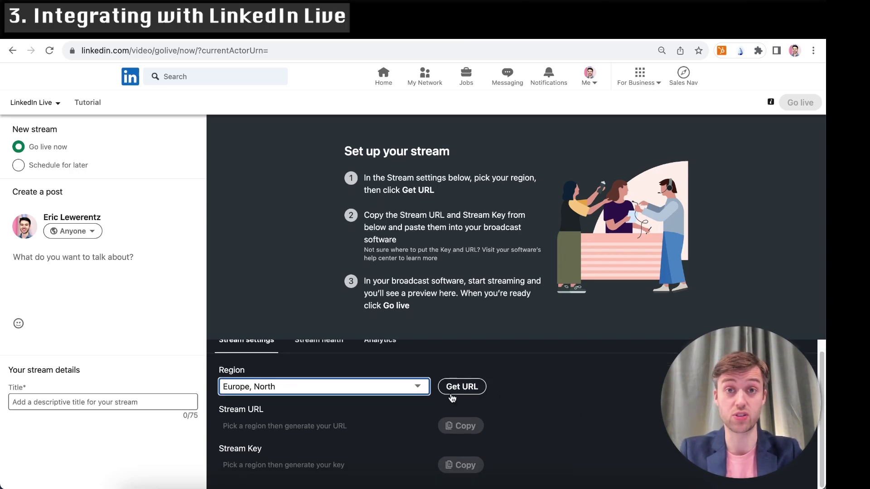
{"action": "left_click", "coordinate": [472, 387]}
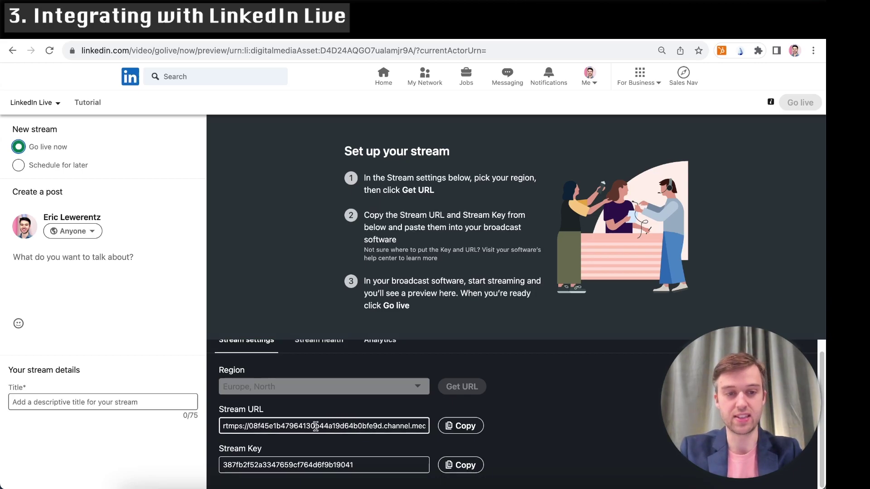
{"action": "left_click", "coordinate": [471, 431]}
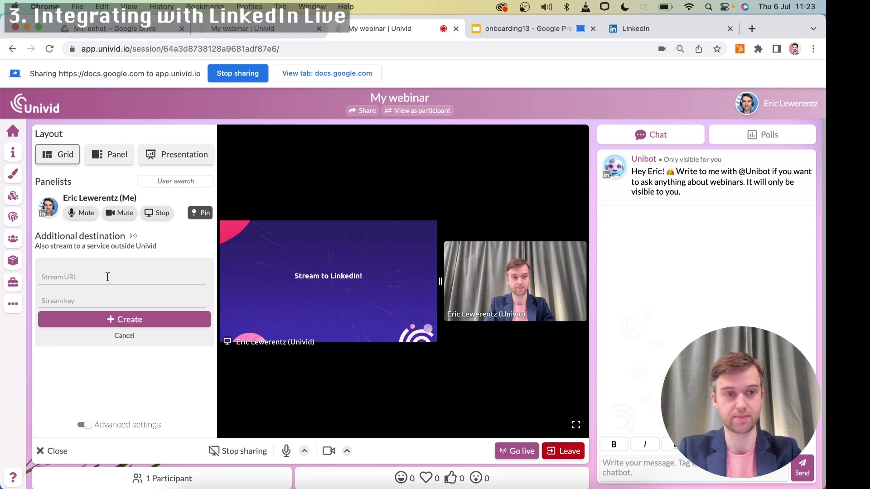
Paste LinkedIn's stream URL and stream key into the additional destination form and create it.
{"action": "left_click", "coordinate": [101, 279]}
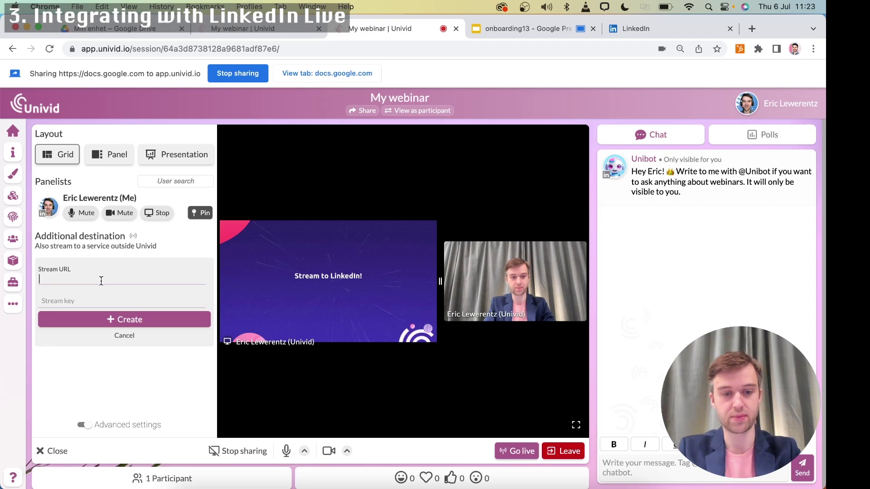
{"action": "key", "text": "super+v"}
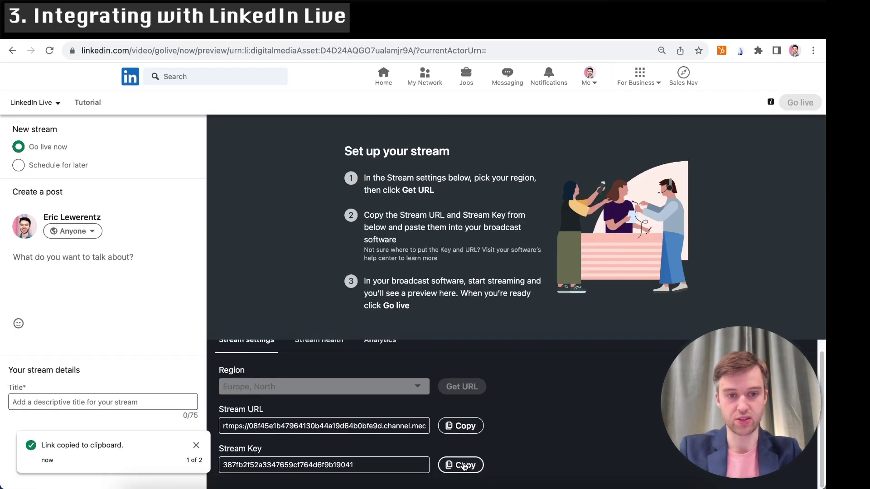
{"action": "right_click", "coordinate": [124, 303]}
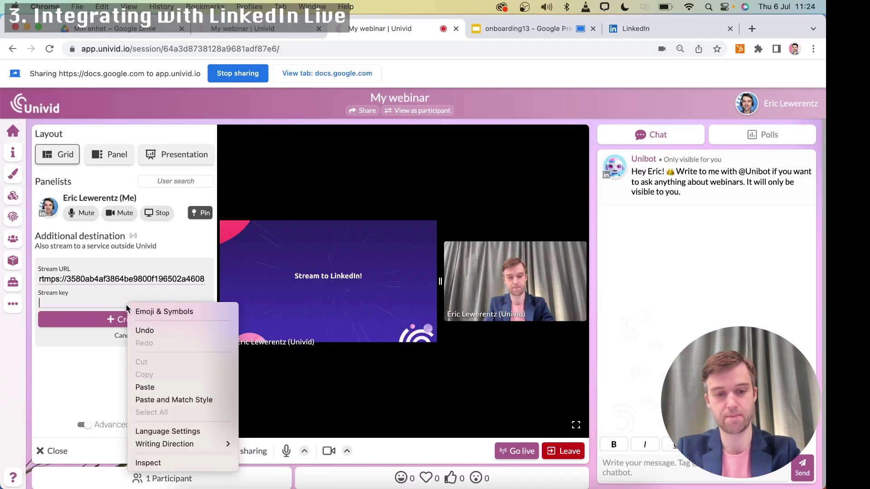
{"action": "left_click", "coordinate": [145, 386]}
{"action": "left_click", "coordinate": [116, 323]}
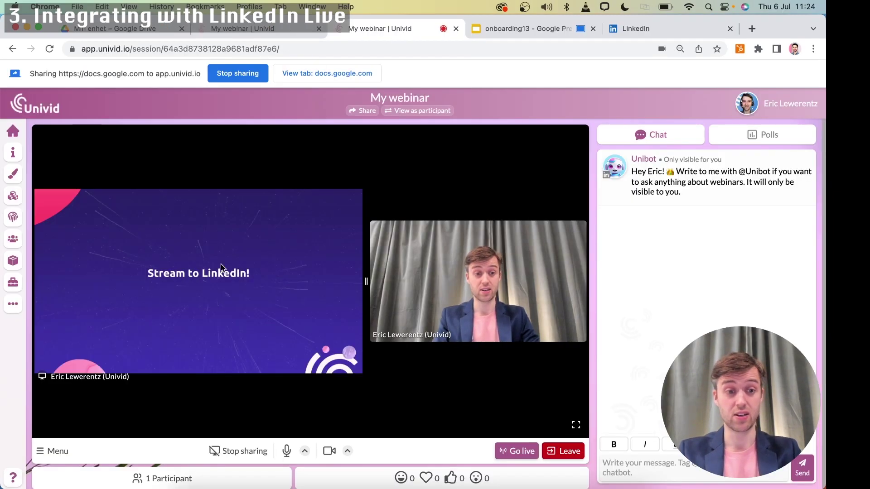
Open the Go live confirmation, then check the LinkedIn stream setup page.
{"action": "left_click", "coordinate": [516, 451]}
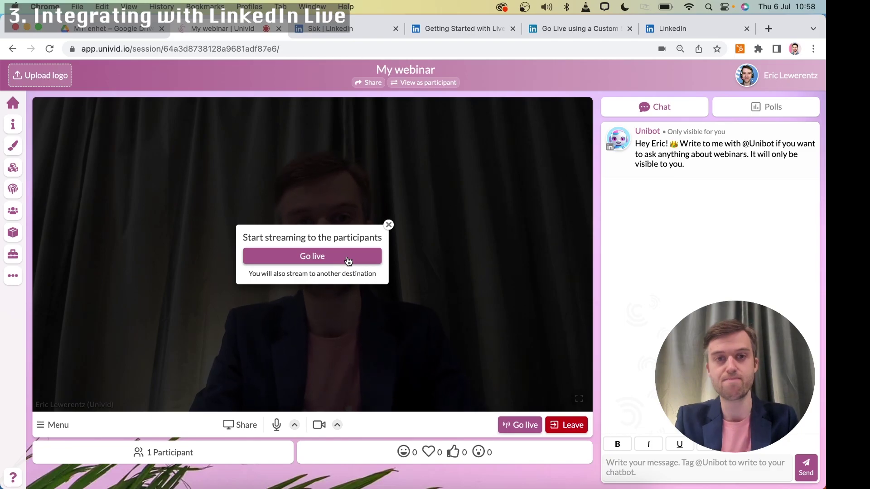
{"action": "left_click", "coordinate": [684, 29]}
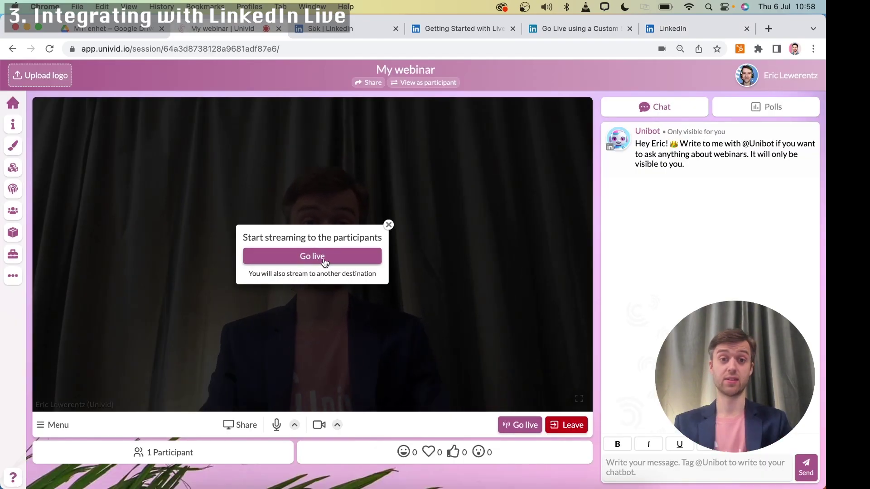
{"action": "left_click", "coordinate": [653, 35]}
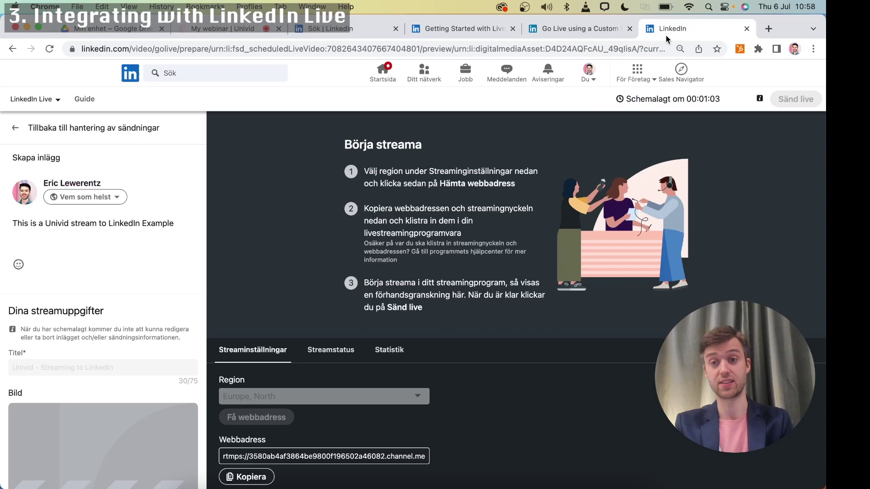
{"action": "left_click", "coordinate": [254, 32]}
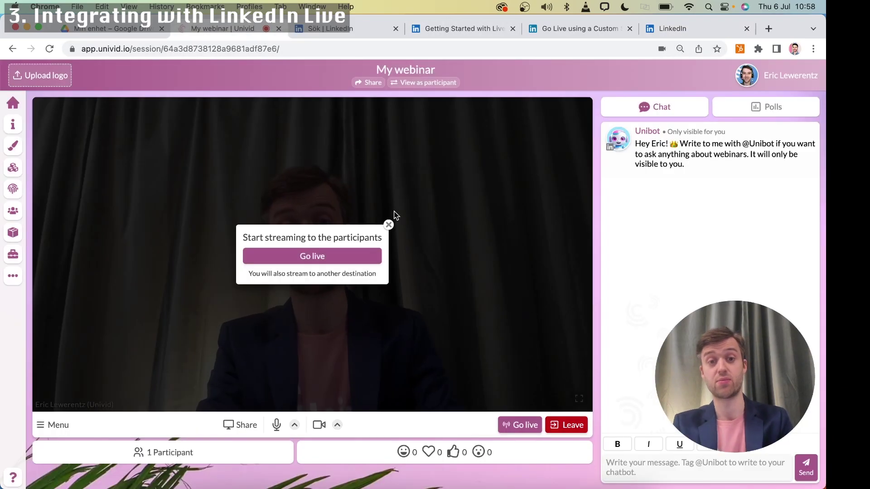
Confirm going live, dismiss the 'You are live!' notice, and switch to the LinkedIn tab.
{"action": "left_click", "coordinate": [343, 257]}
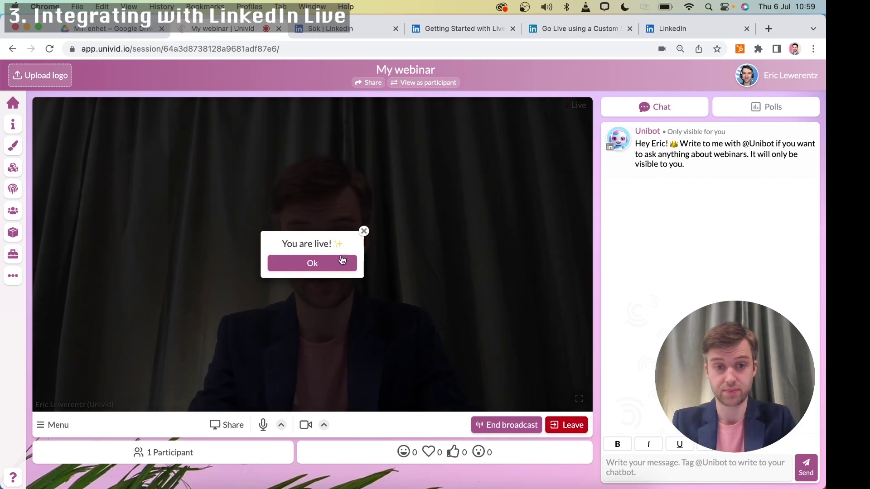
{"action": "left_click", "coordinate": [341, 262]}
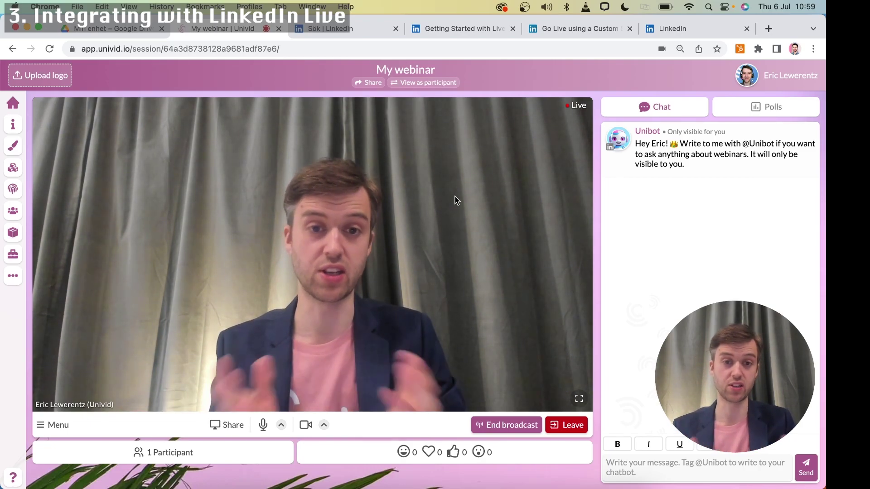
{"action": "left_click", "coordinate": [697, 25]}
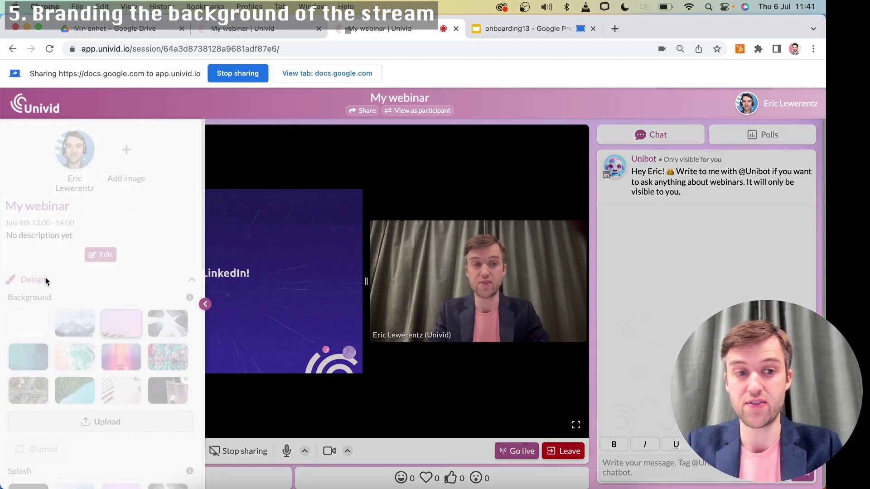
Use the blue mountain splash image as the studio background and collapse the Design panel.
{"action": "scroll", "coordinate": [62, 391], "scroll_direction": "down", "scroll_amount": 4}
{"action": "scroll", "coordinate": [62, 391], "scroll_direction": "down", "scroll_amount": 3}
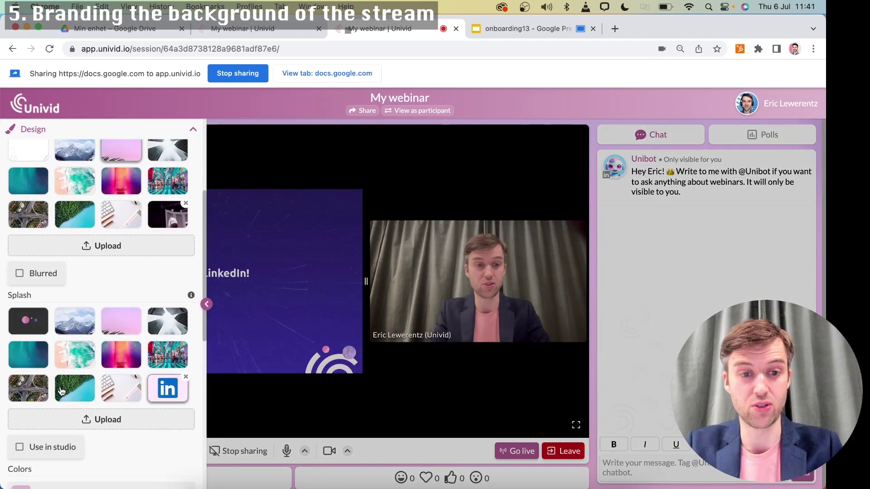
{"action": "scroll", "coordinate": [57, 448], "scroll_direction": "down", "scroll_amount": 1}
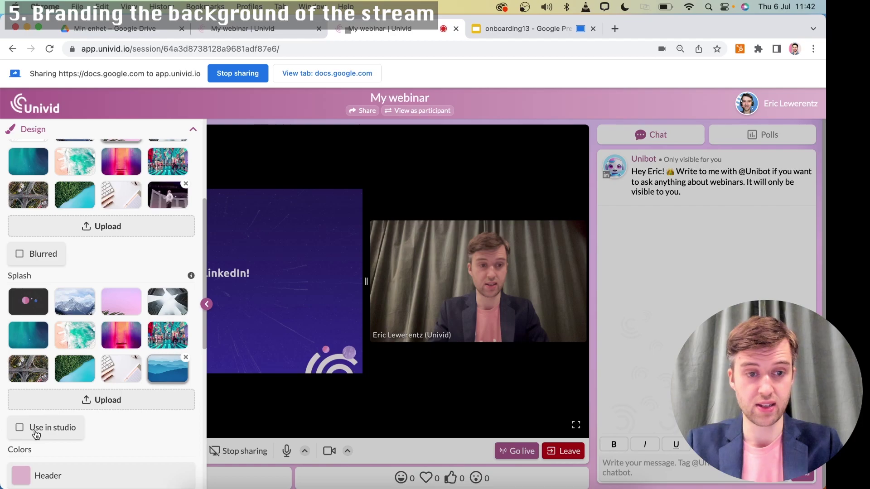
{"action": "left_click", "coordinate": [33, 431]}
{"action": "left_click", "coordinate": [207, 302]}
Enlarge the camera tile and switch the microphone to MacBook Pro Microphone (Built-in).
{"action": "left_click_drag", "start_coordinate": [365, 281], "coordinate": [291, 287]}
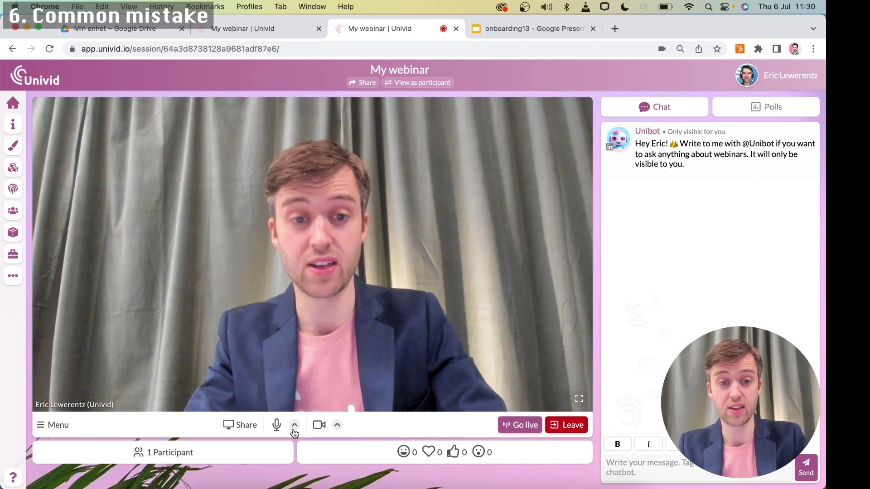
{"action": "left_click", "coordinate": [295, 426]}
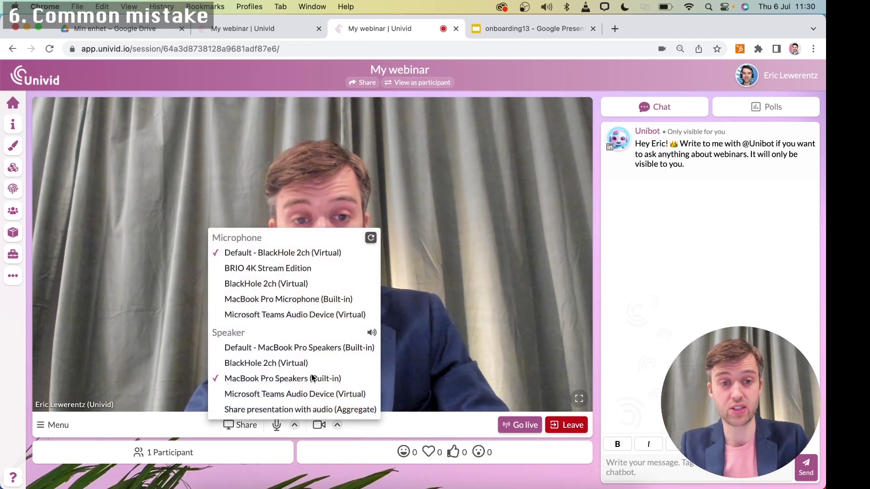
{"action": "left_click", "coordinate": [267, 300]}
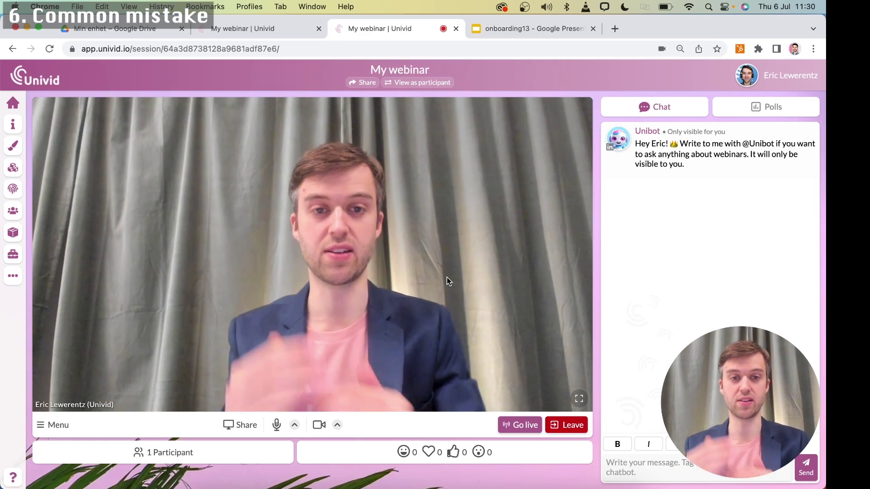